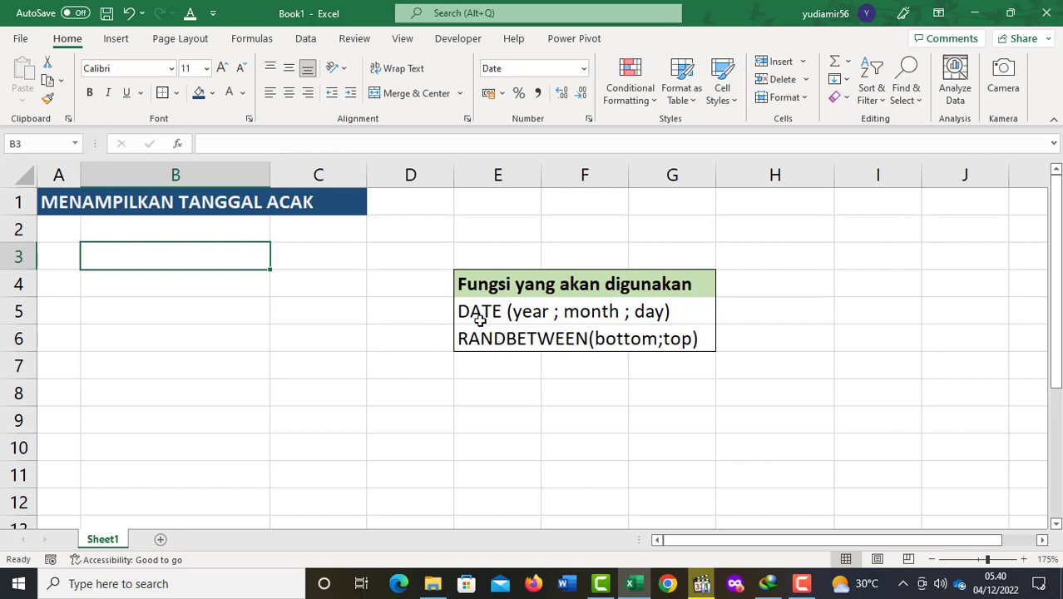
# - Enter =DATE(2021;3;24) in H5 so it shows the test date 24/03/2021
pyautogui.click(479, 313)
pyautogui.click(481, 339)
pyautogui.click(481, 311)
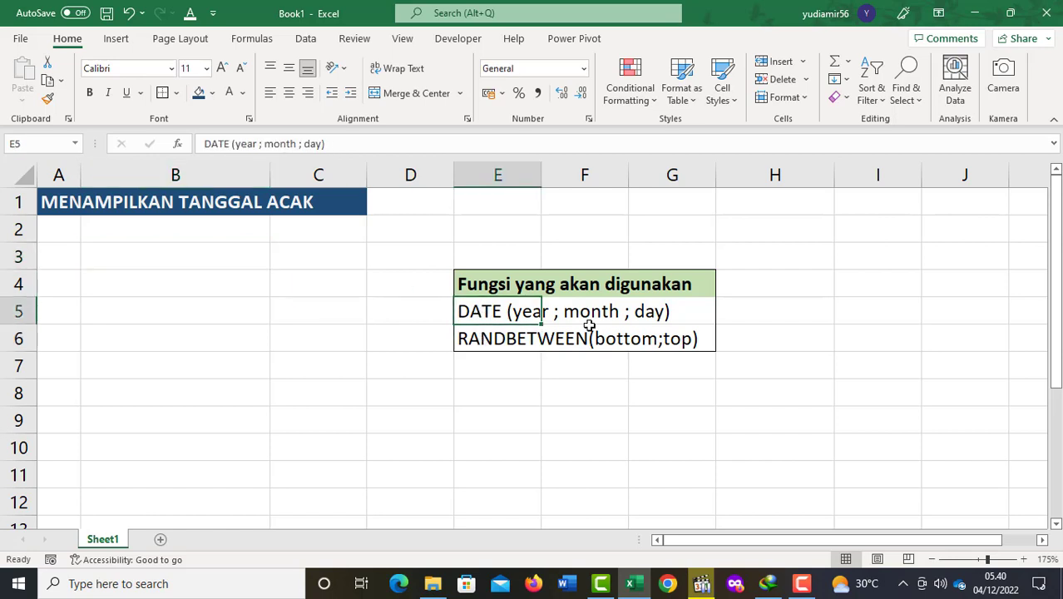
pyautogui.click(793, 308)
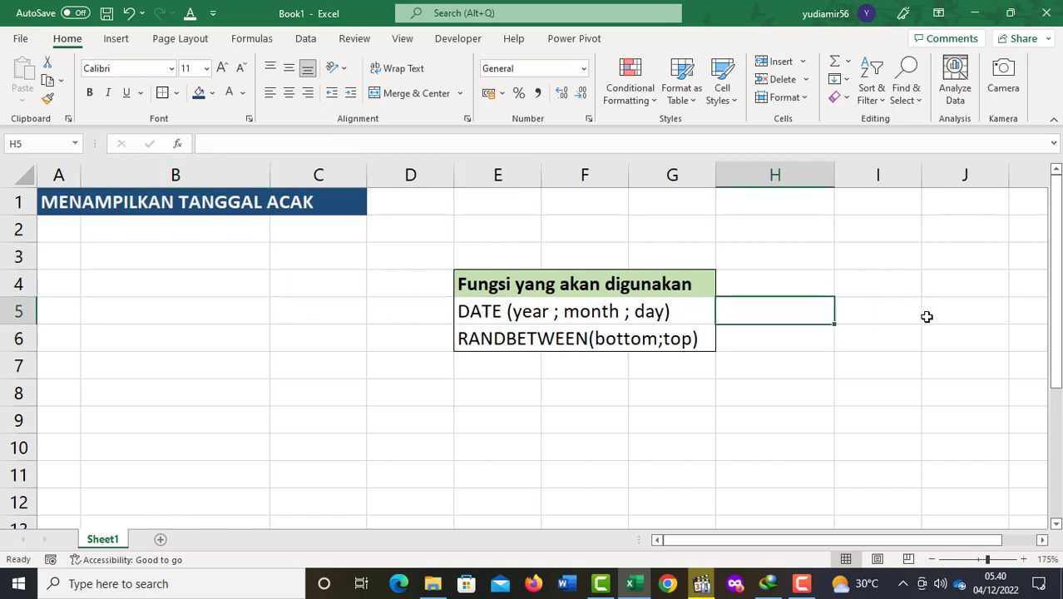
pyautogui.write('=date')
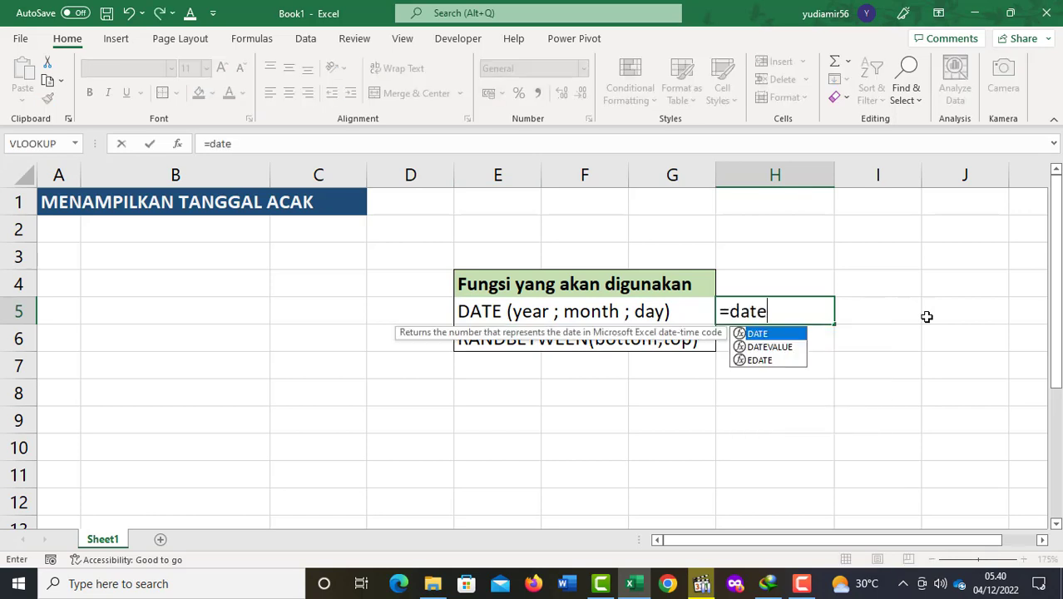
pyautogui.write('(')
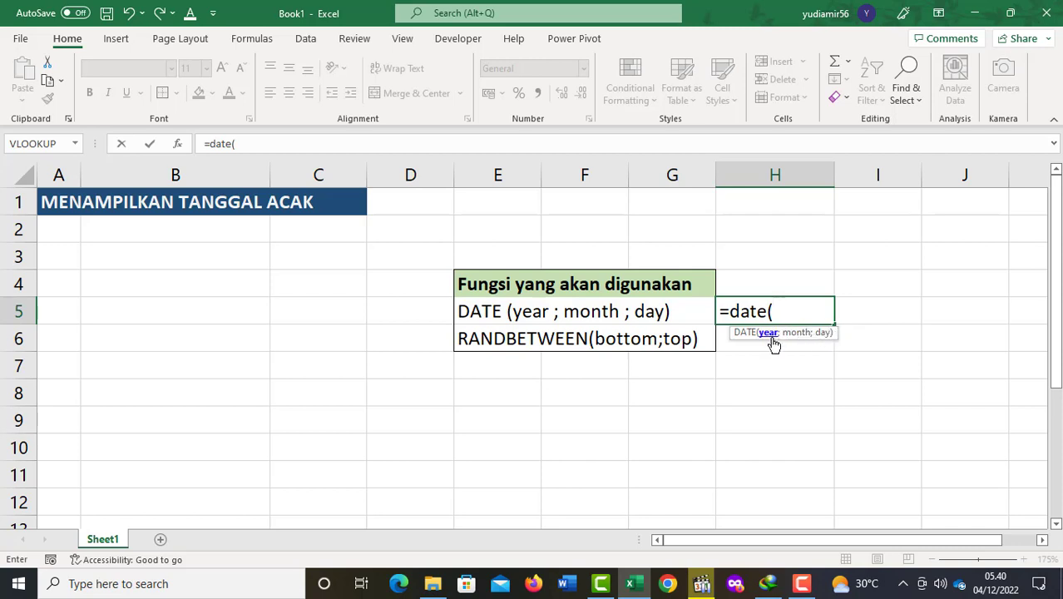
pyautogui.write('2021')
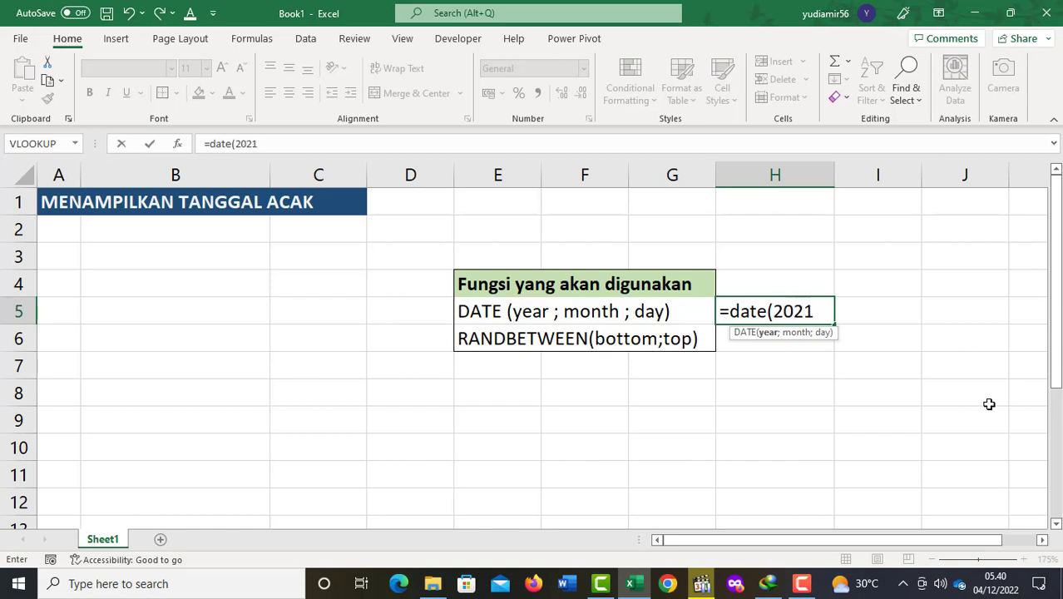
pyautogui.write(';')
pyautogui.write('3')
pyautogui.write(';')
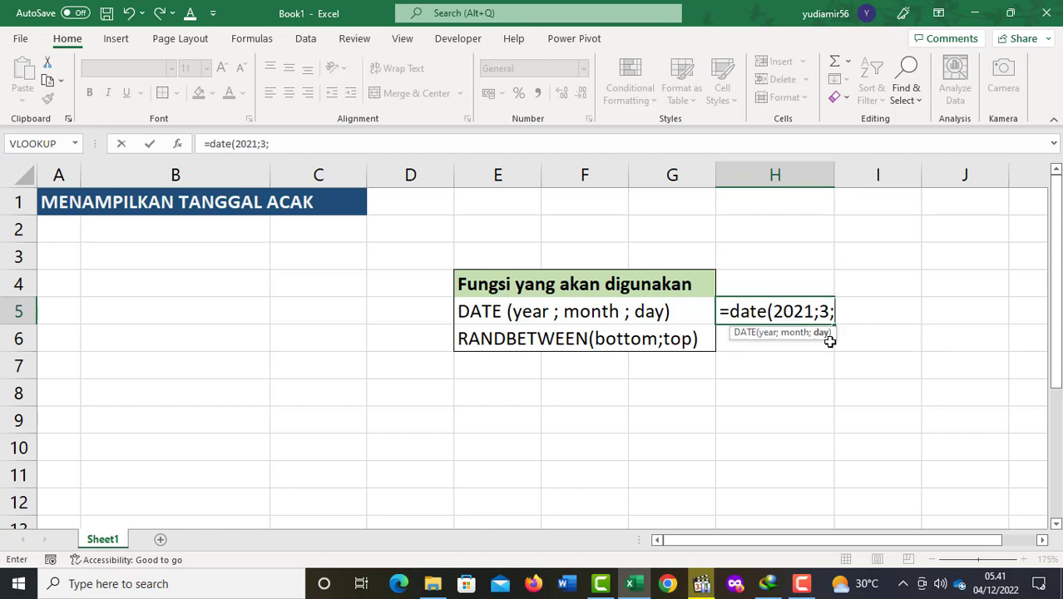
pyautogui.write('24)')
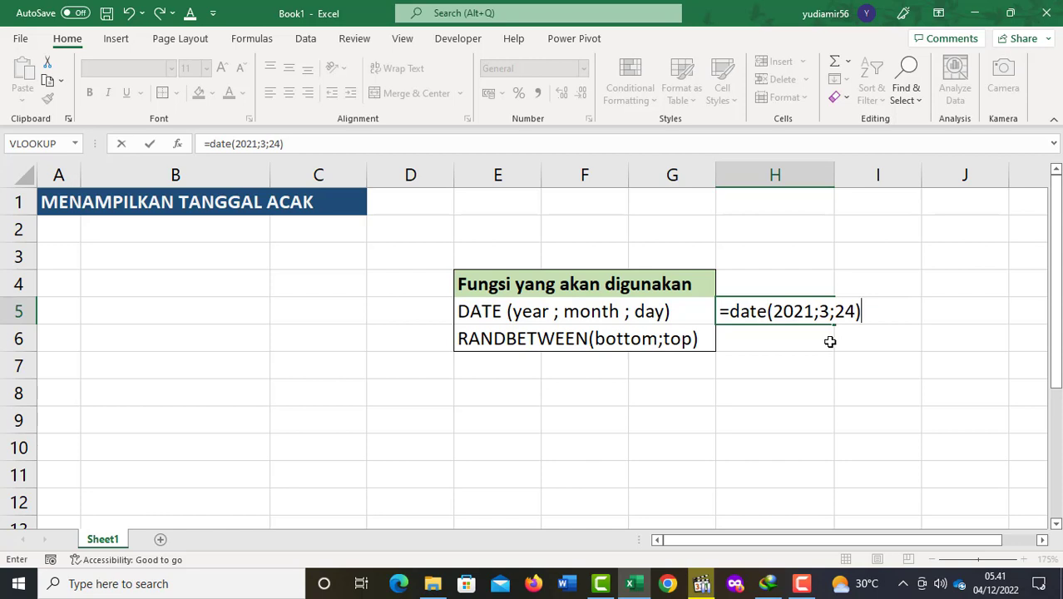
pyautogui.press('Return')
pyautogui.click(760, 308)
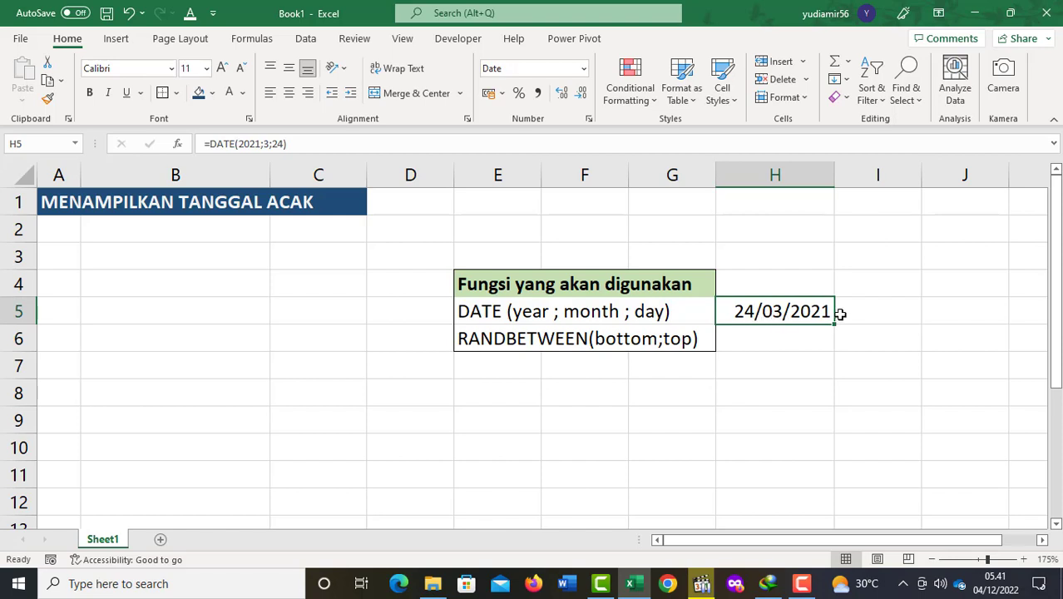
# - Enter =RANDBETWEEN(25;50) in H6, which returns the random value 36
pyautogui.click(769, 341)
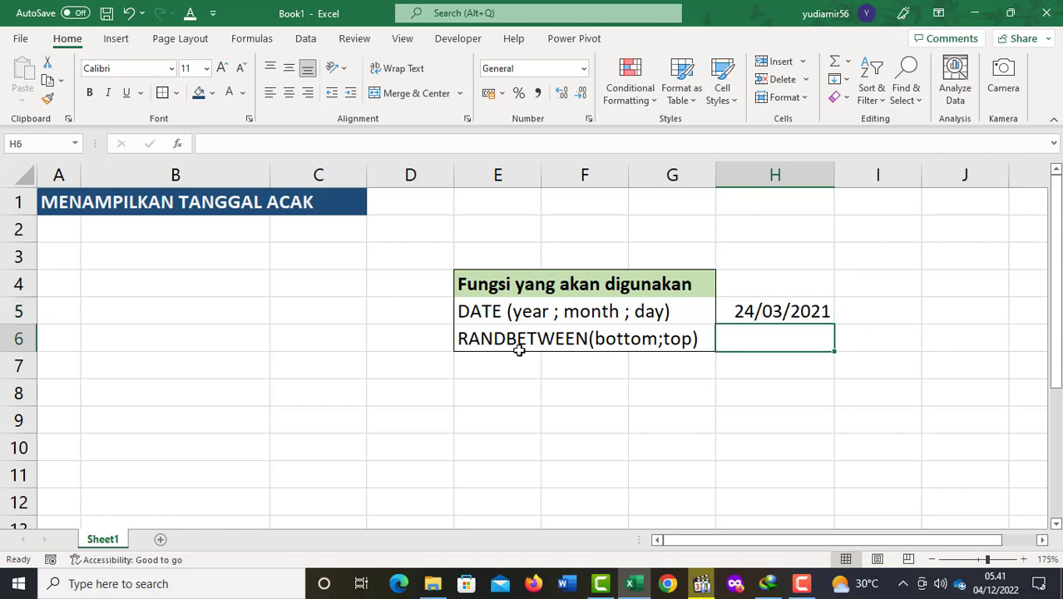
pyautogui.write('=')
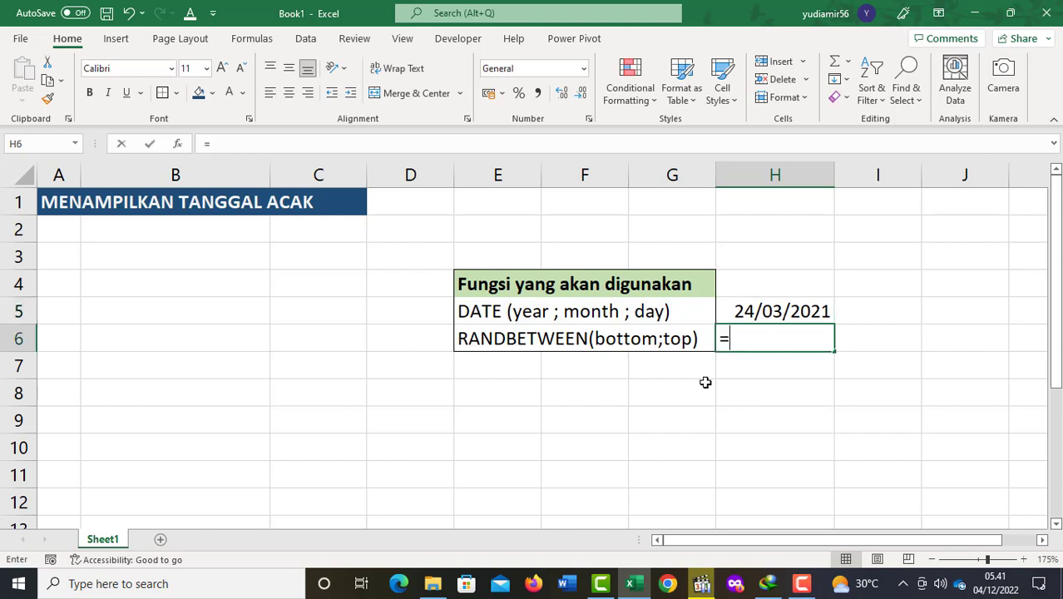
pyautogui.write('rand')
pyautogui.press('Down')
pyautogui.press('Tab')
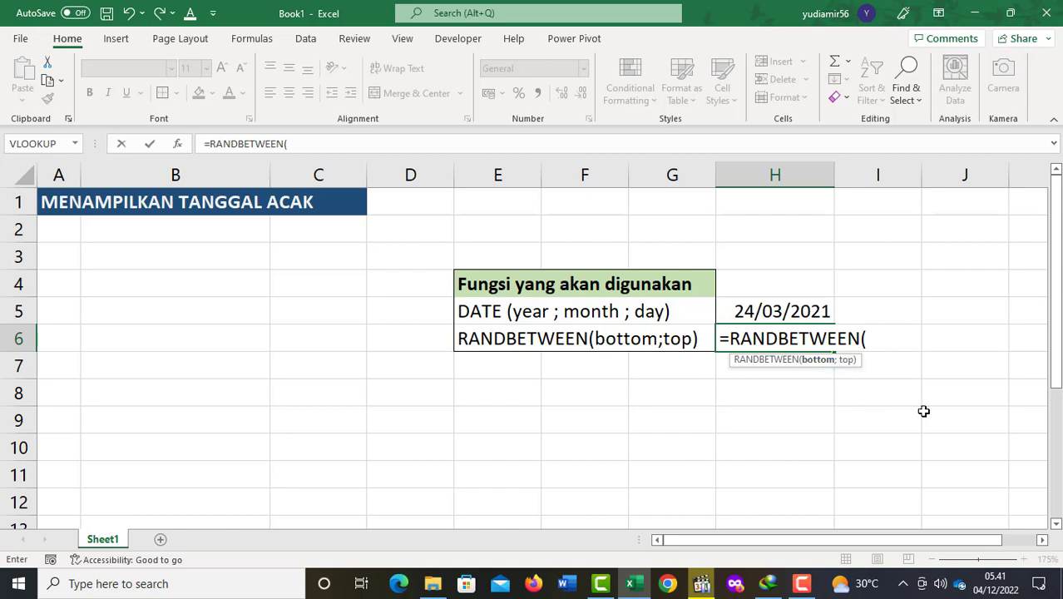
pyautogui.write('25')
pyautogui.write(';')
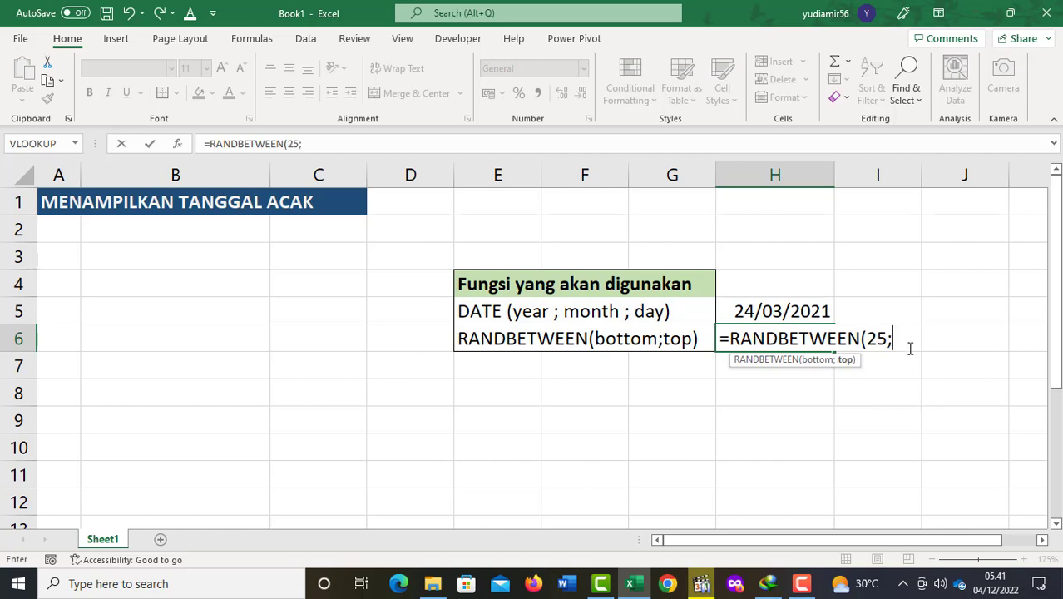
pyautogui.write('50)')
pyautogui.press('Return')
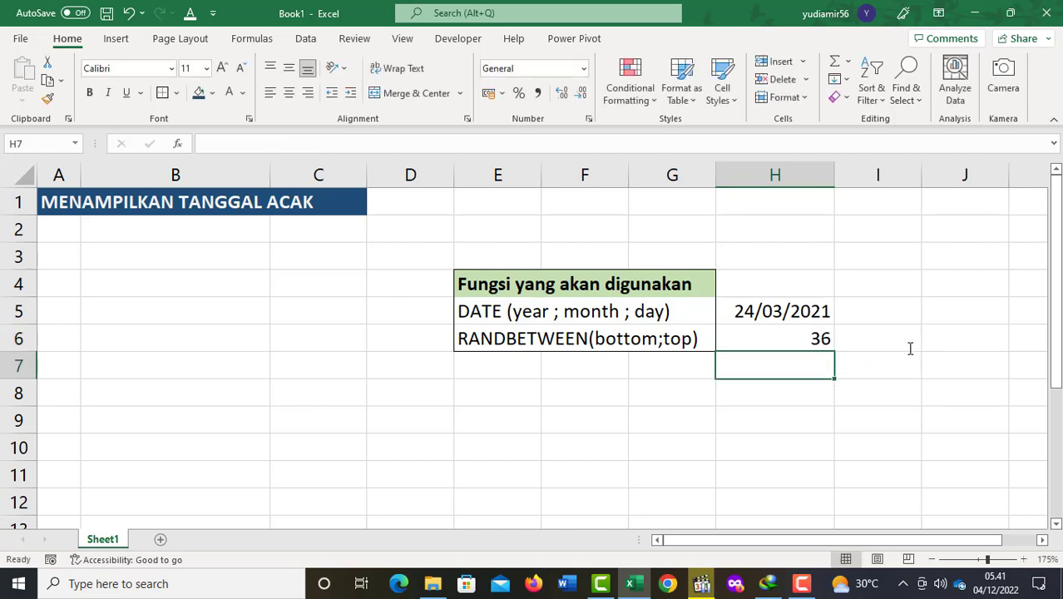
pyautogui.click(804, 347)
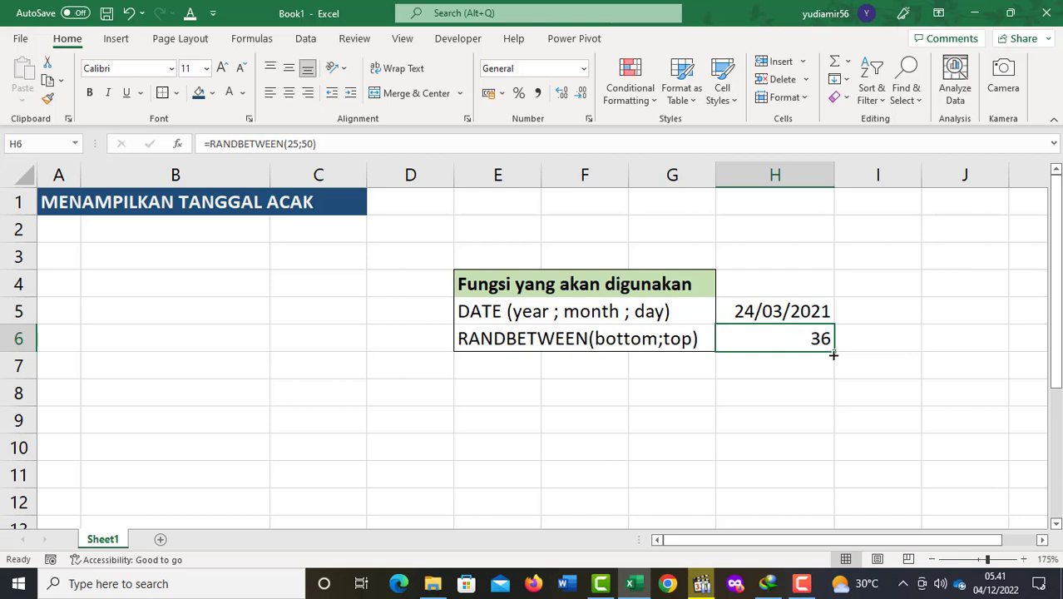
pyautogui.click(474, 309)
# - Select B3:B10 and begin the formula =date(RANDBETWEEN(2021;2025); for a random year
pyautogui.click(499, 341)
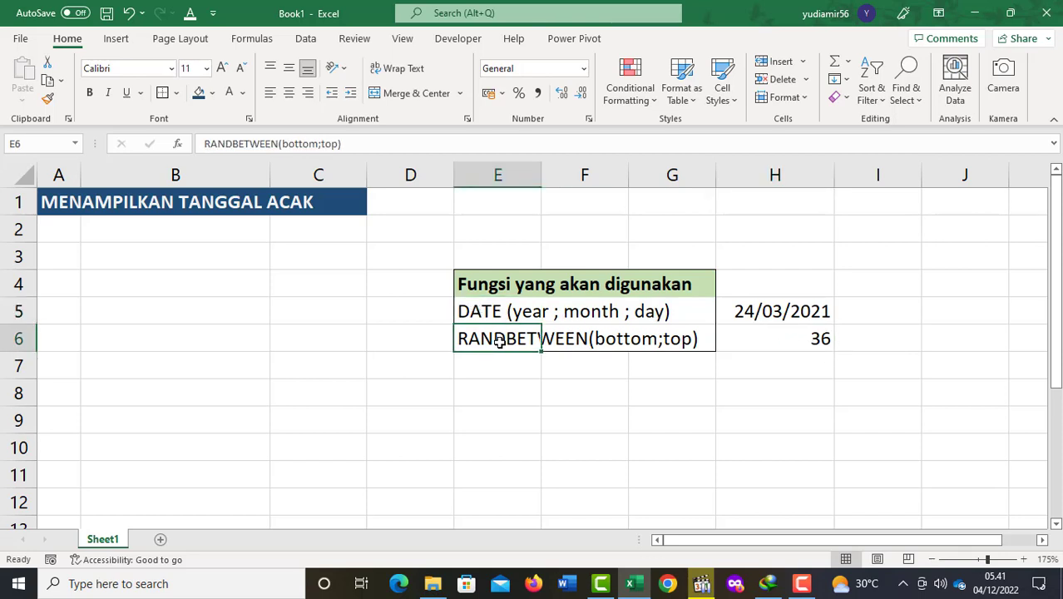
pyautogui.moveTo(137, 253); pyautogui.dragTo(170, 438)
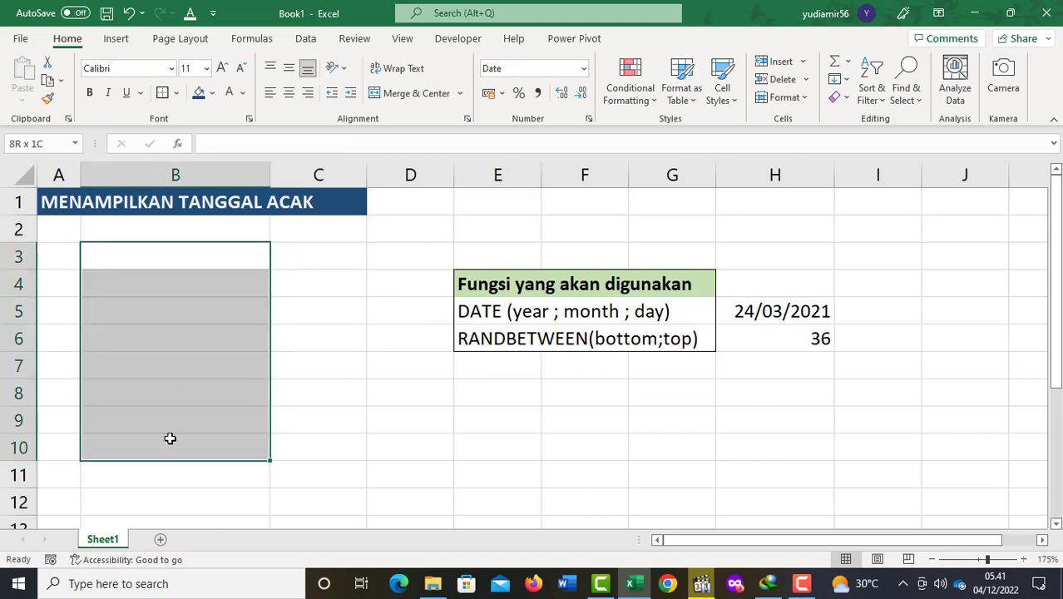
pyautogui.moveTo(170, 438); pyautogui.dragTo(170, 439)
pyautogui.write('=date')
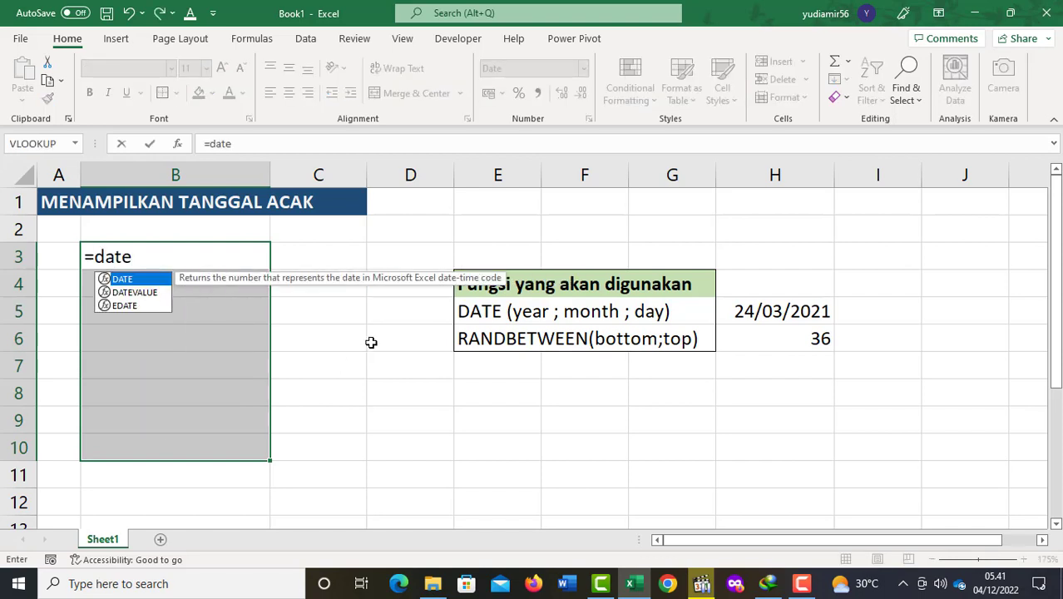
pyautogui.write('(')
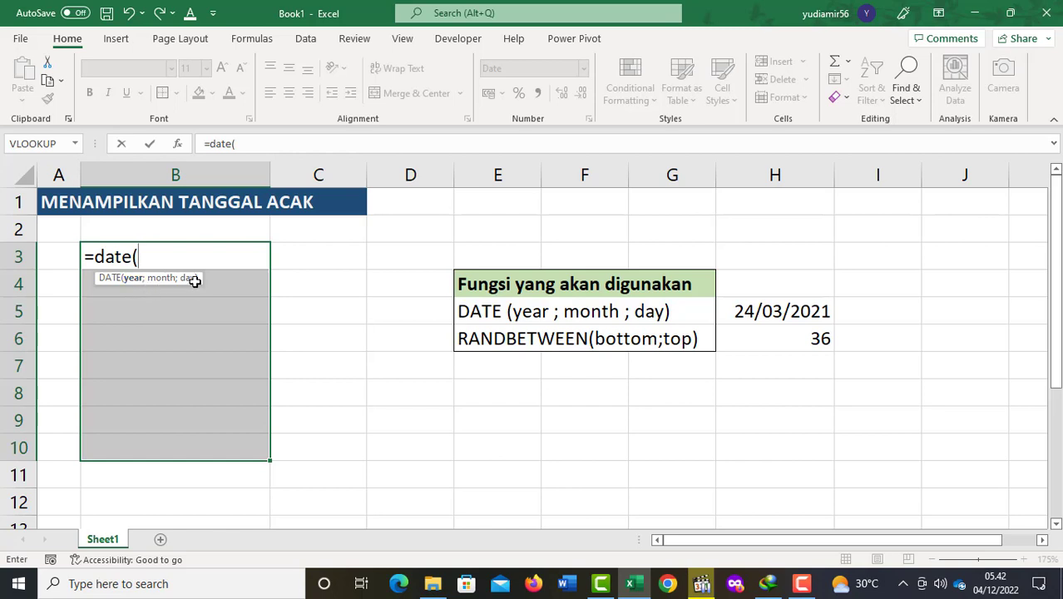
pyautogui.write('rand')
pyautogui.press('Down')
pyautogui.press('Down')
pyautogui.press('Tab')
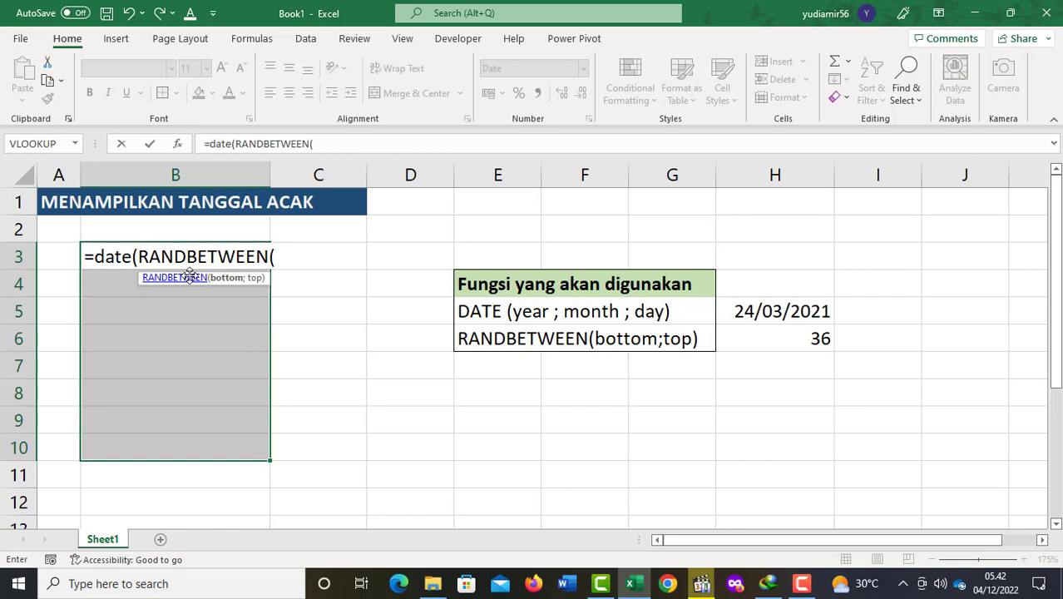
pyautogui.write('2021')
pyautogui.write(';202')
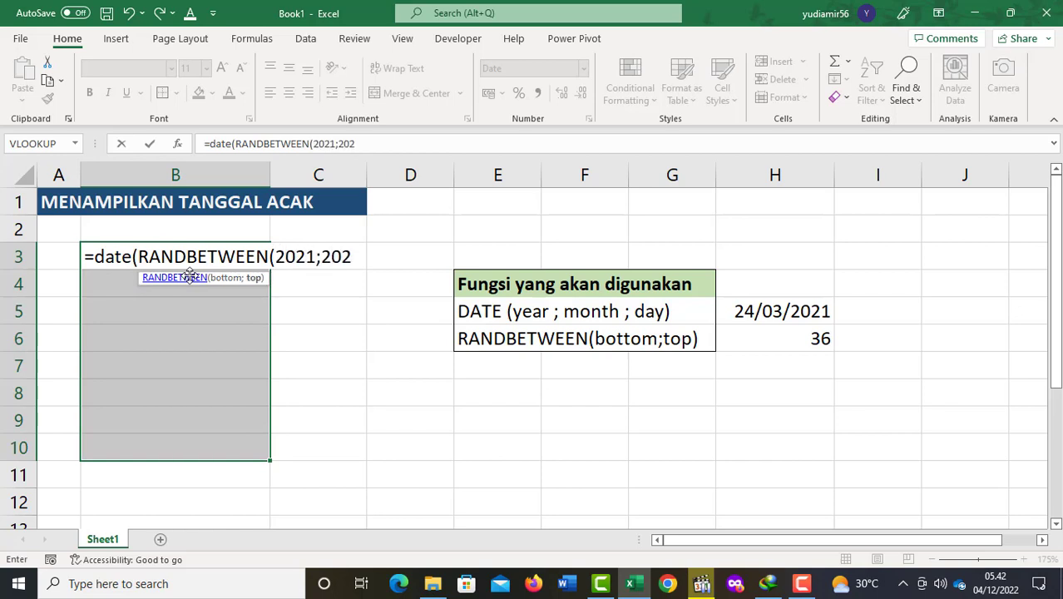
pyautogui.write('5)')
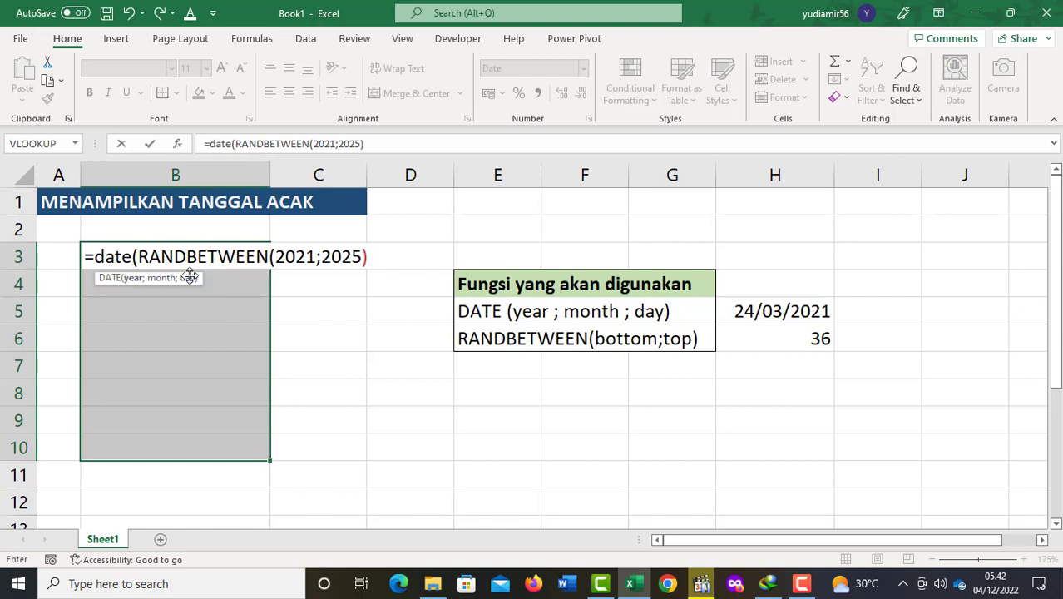
pyautogui.write(';')
# - Copy RANDBETWEEN(2021;2025) and paste it in as the month argument
pyautogui.moveTo(368, 263); pyautogui.dragTo(137, 257)
pyautogui.hotkey('ctrl', 'c')
pyautogui.click(390, 256)
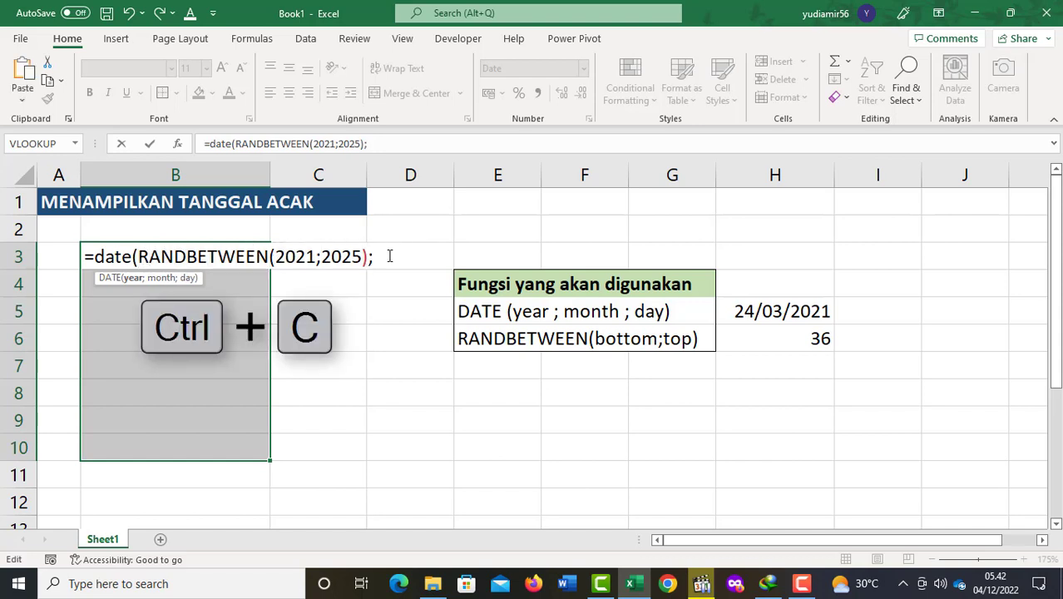
pyautogui.hotkey('ctrl', 'v')
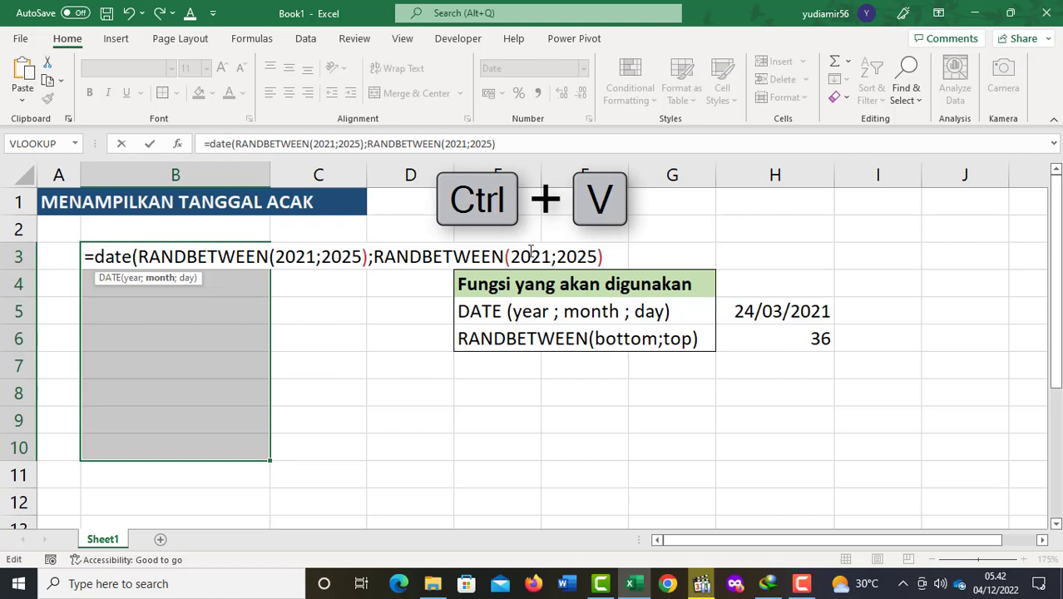
# - Change the month bounds so the second function reads RANDBETWEEN(1;12)
pyautogui.moveTo(510, 258); pyautogui.dragTo(551, 258)
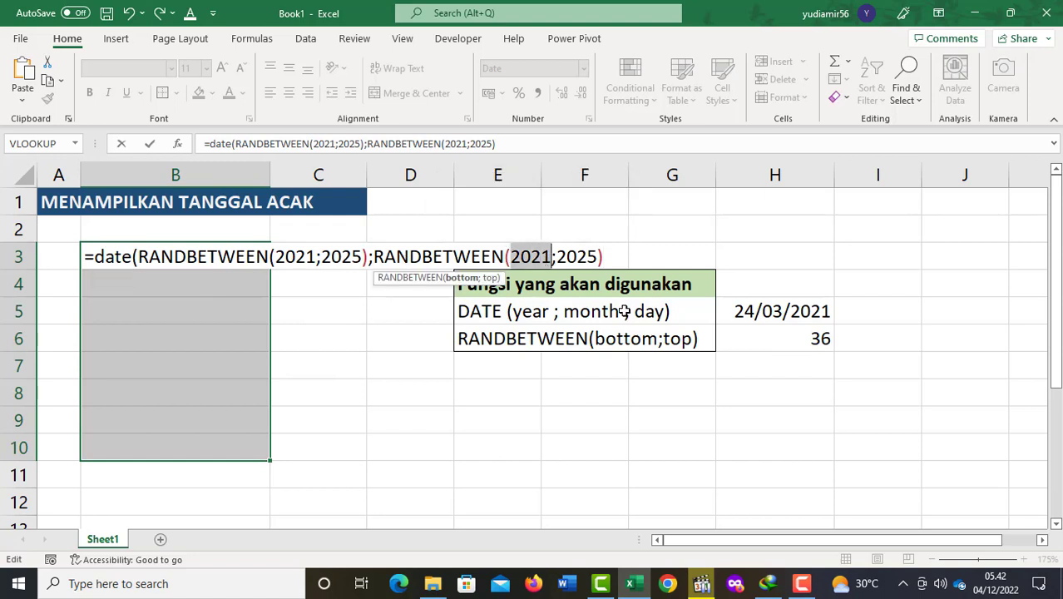
pyautogui.write('1')
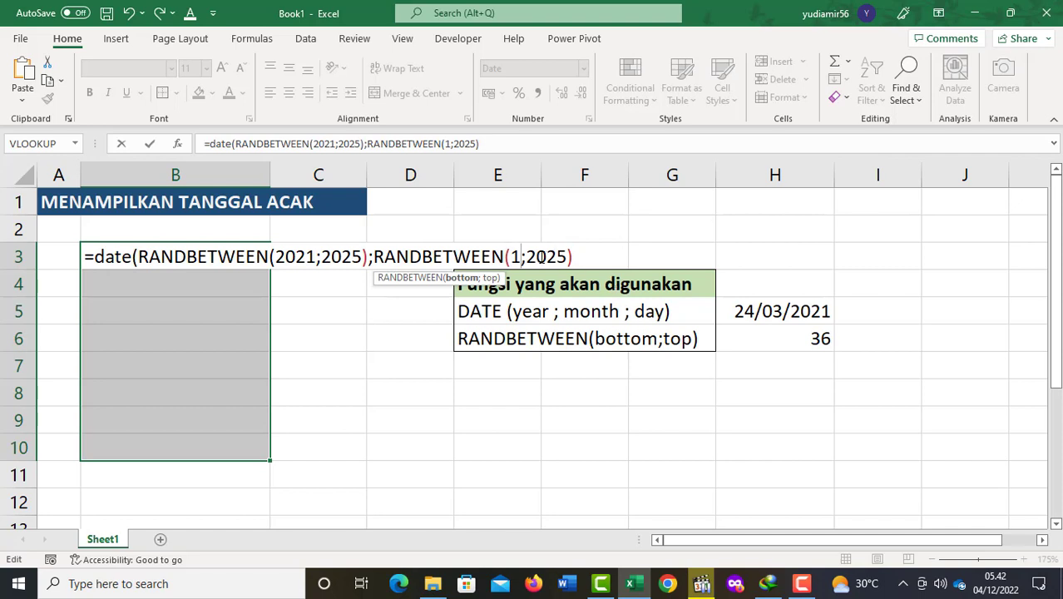
pyautogui.moveTo(526, 258); pyautogui.dragTo(566, 258)
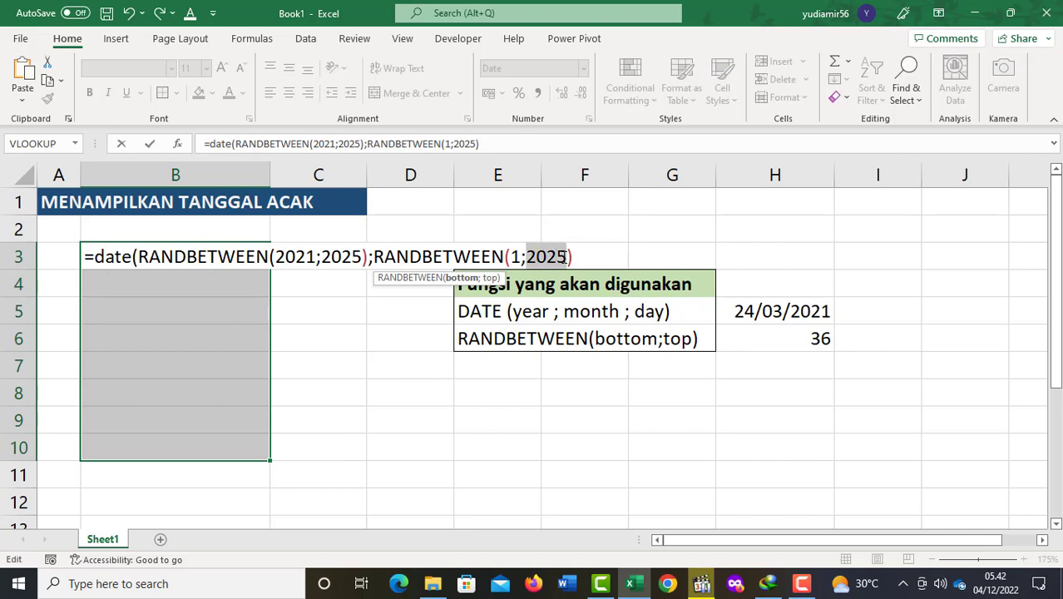
pyautogui.press('BackSpace')
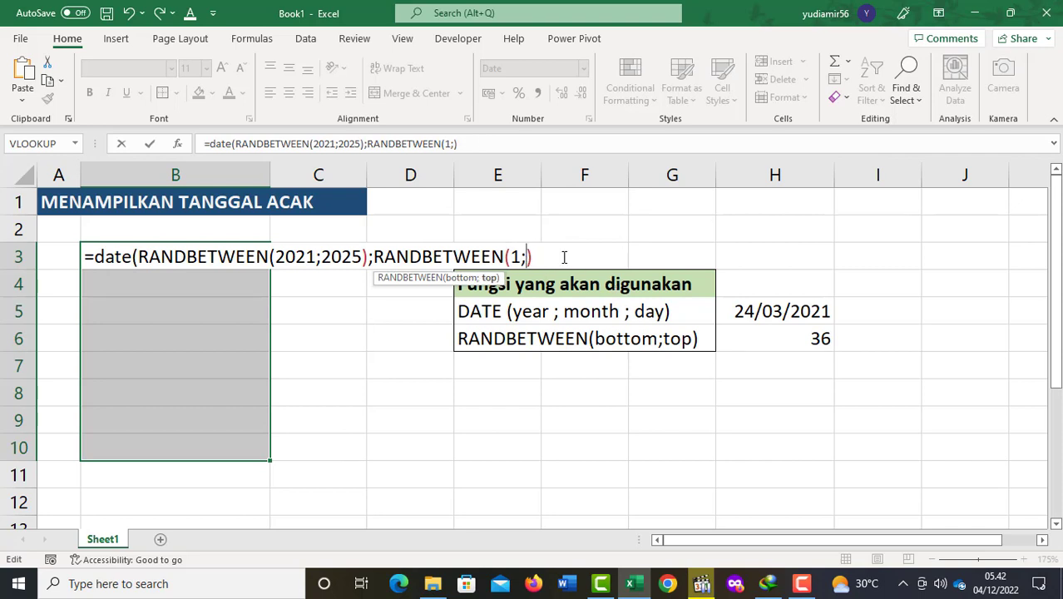
pyautogui.write('102')
pyautogui.press('BackSpace')
pyautogui.press('BackSpace')
pyautogui.write('21')
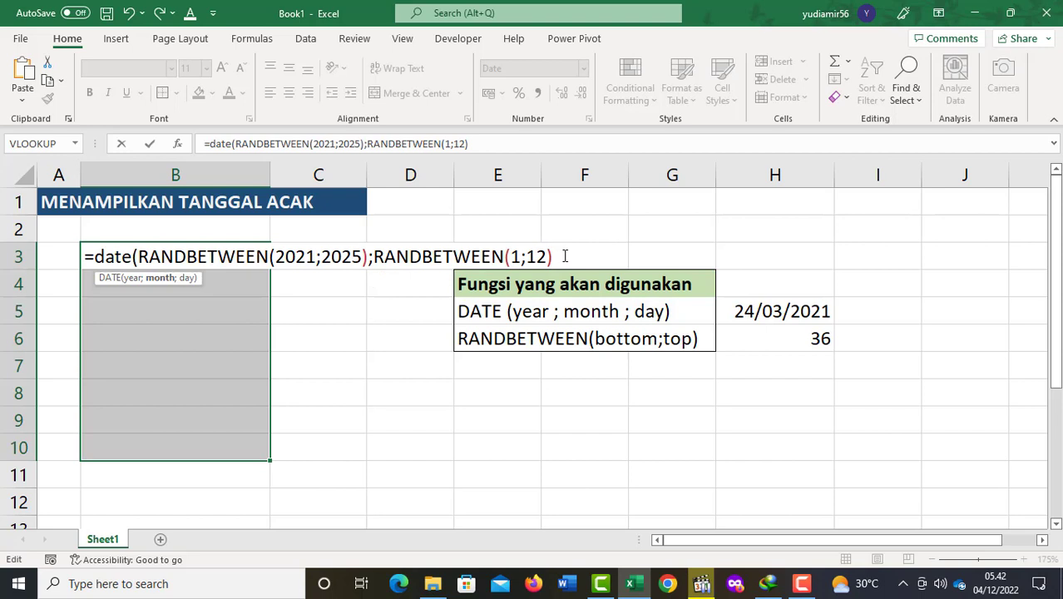
pyautogui.write(';')
# - Paste a third RANDBETWEEN as the day, set it to RANDBETWEEN(1;31), and close the DATE formula
pyautogui.hotkey('ctrl', 'v')
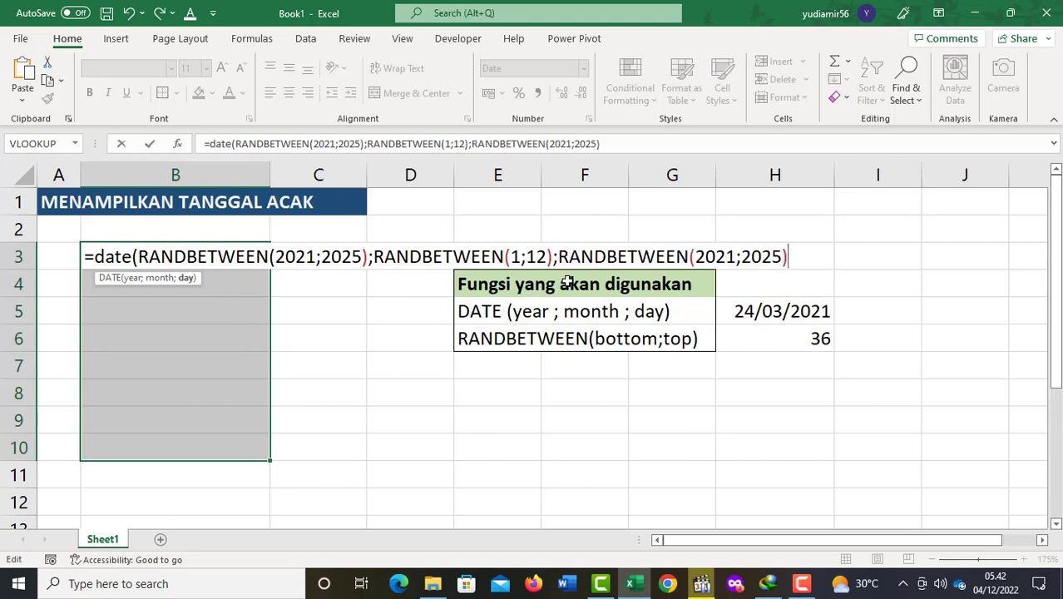
pyautogui.moveTo(736, 258); pyautogui.dragTo(695, 258)
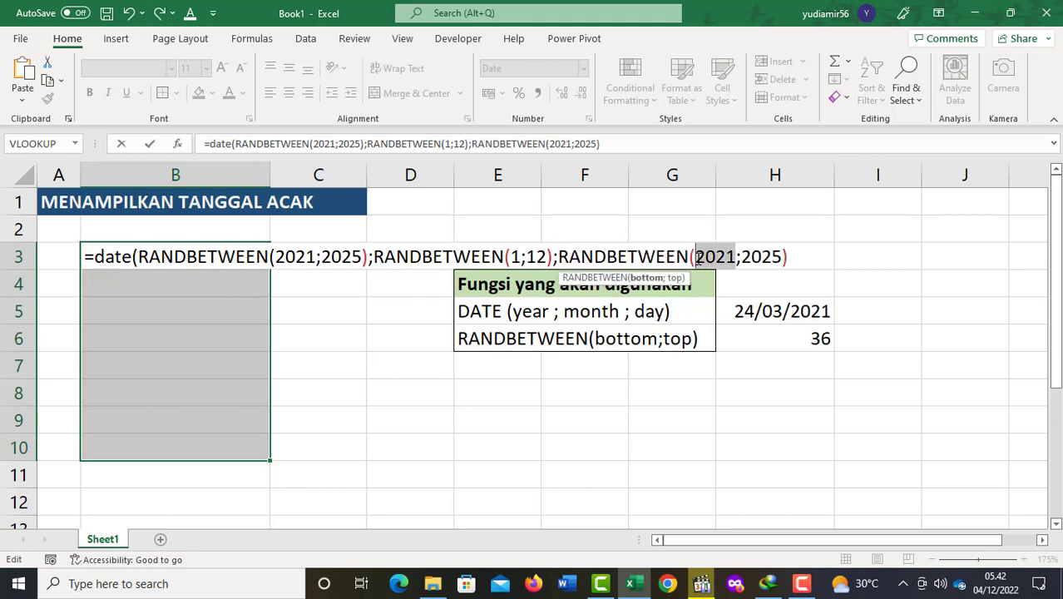
pyautogui.write('1')
pyautogui.moveTo(711, 258); pyautogui.dragTo(752, 258)
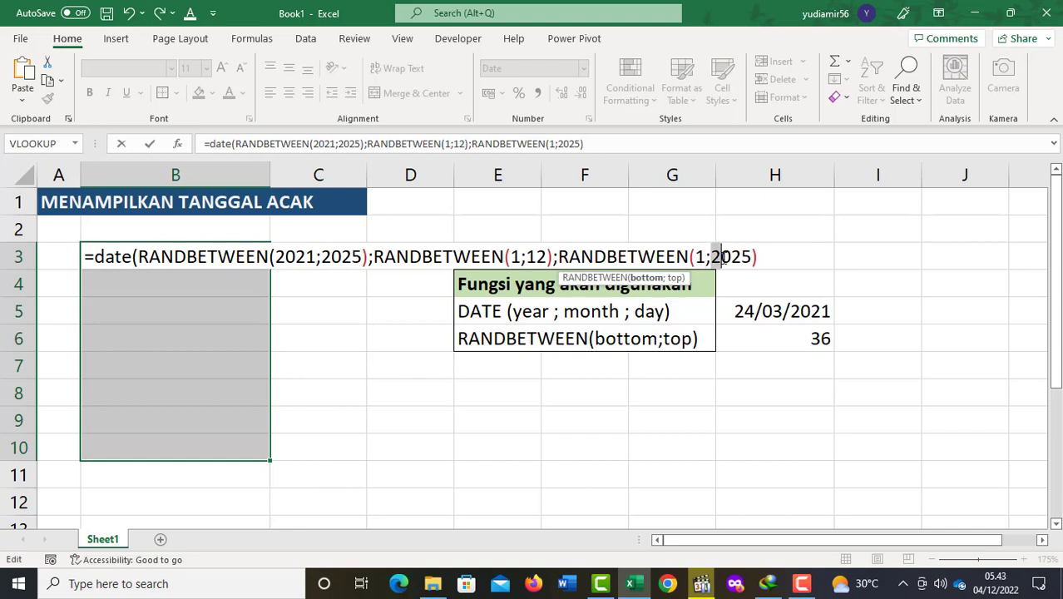
pyautogui.write('3')
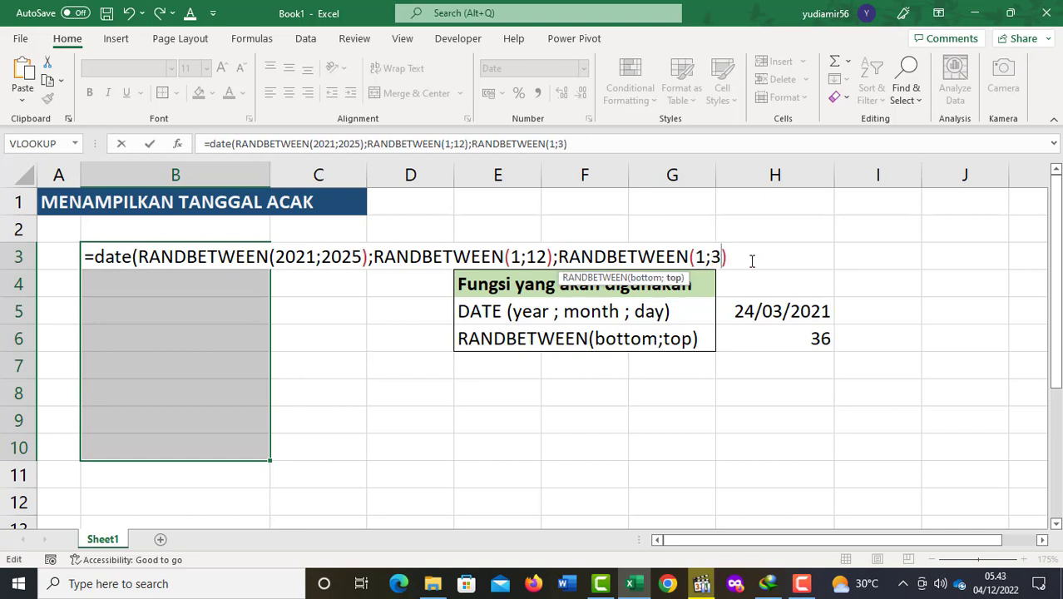
pyautogui.write('1')
pyautogui.click(744, 258)
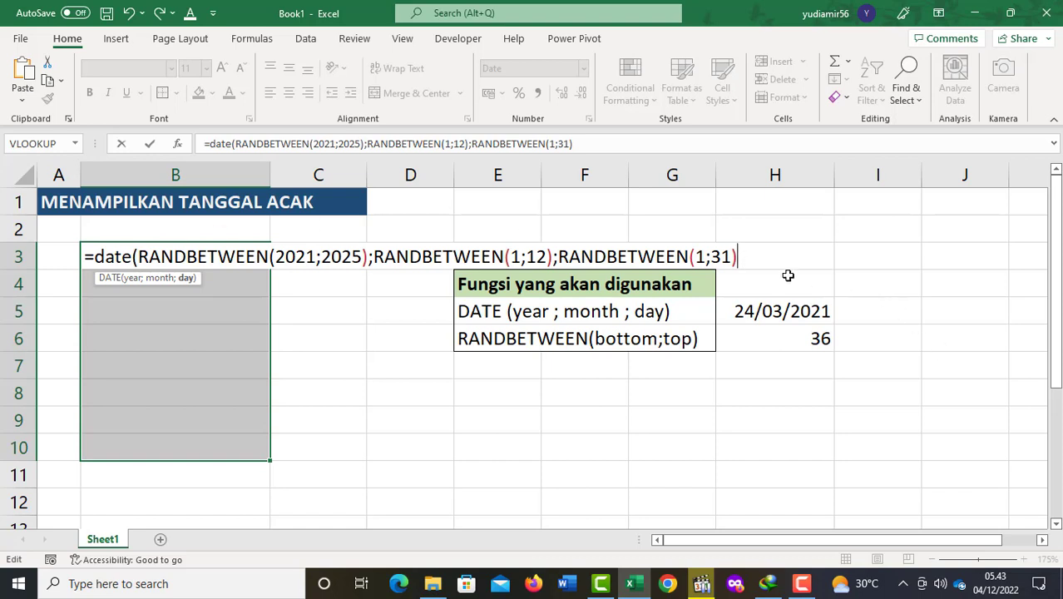
pyautogui.write(')')
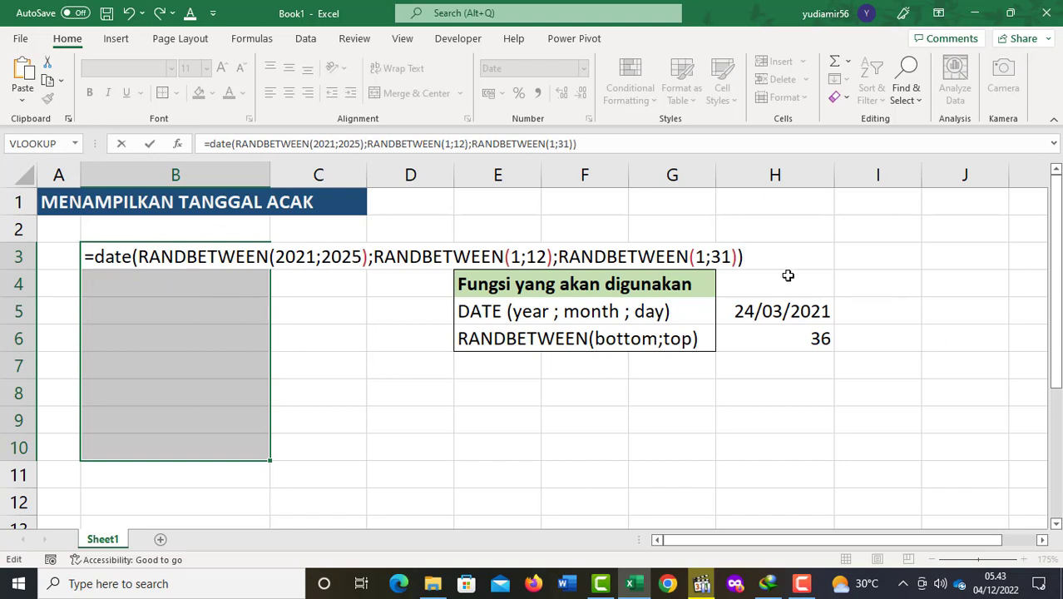
# - Enter the formula into all of B3:B10 with Ctrl+Enter and inspect the dates, e.g. 10/08/2025
pyautogui.hotkey('ctrl', 'Return')
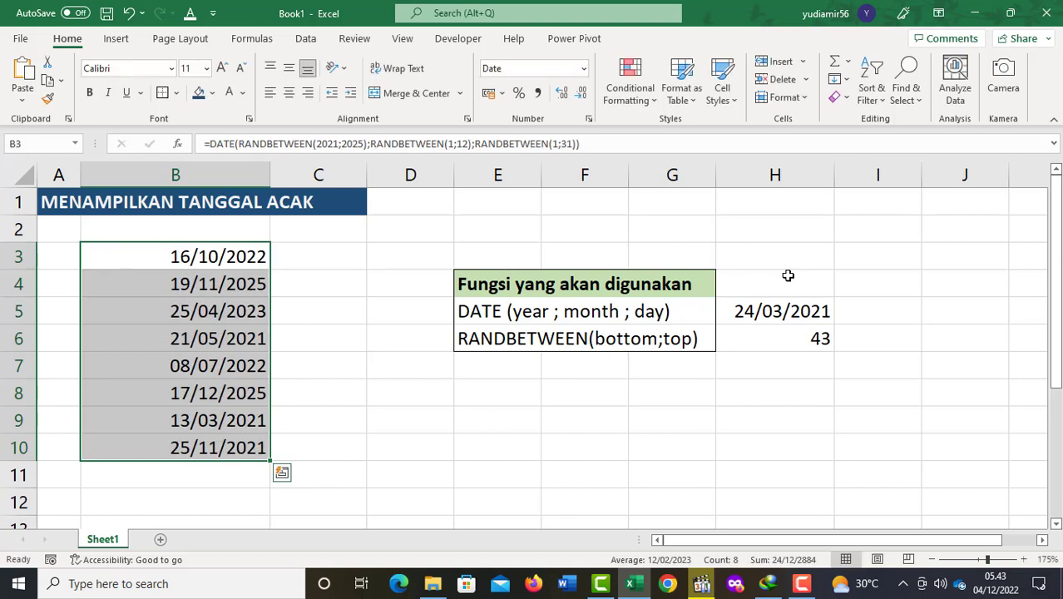
pyautogui.click(195, 259)
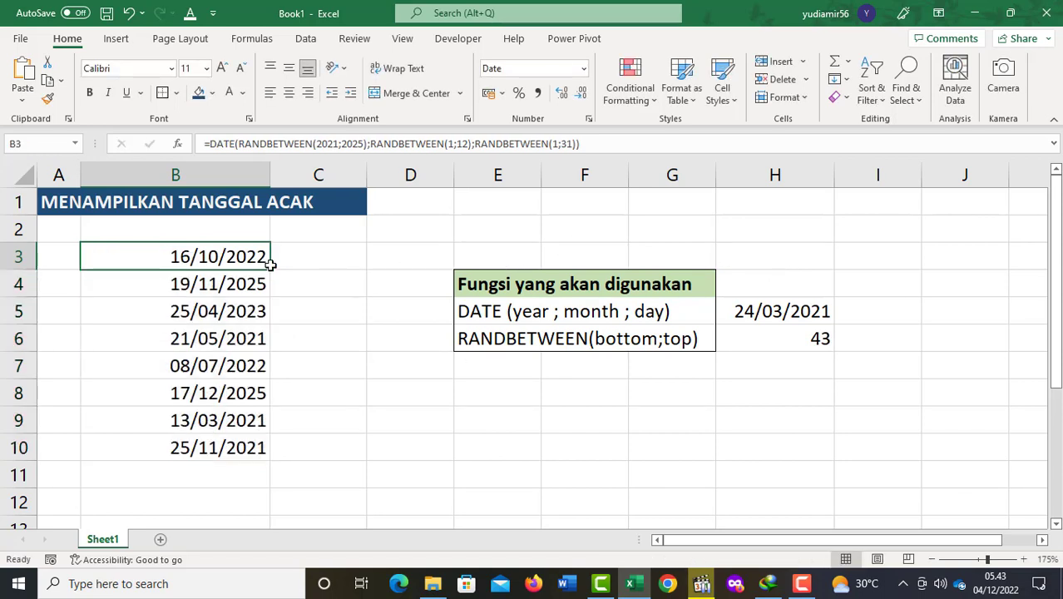
pyautogui.moveTo(218, 258); pyautogui.dragTo(225, 341)
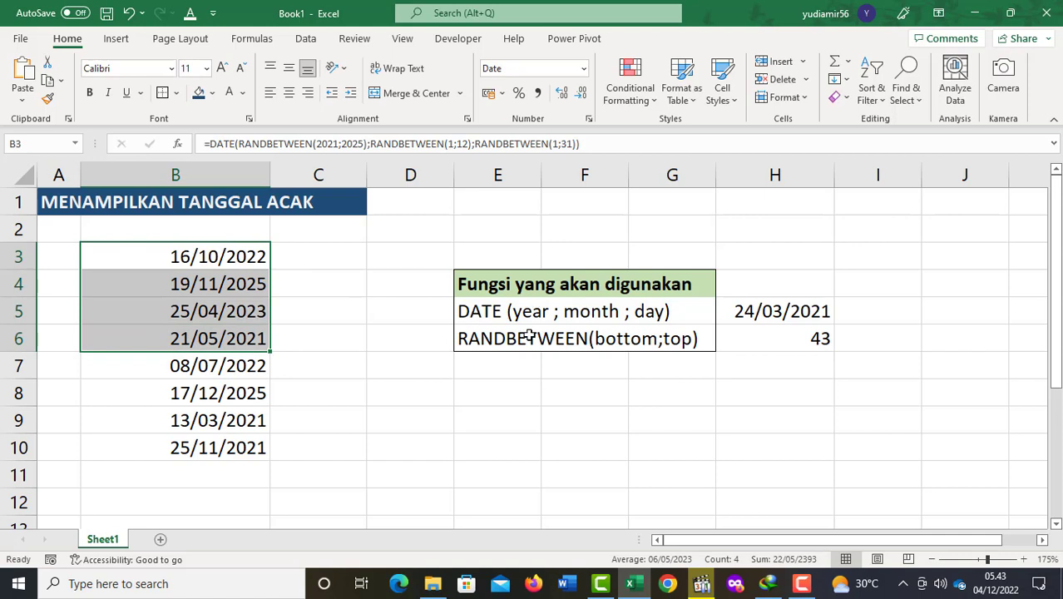
pyautogui.click(223, 261)
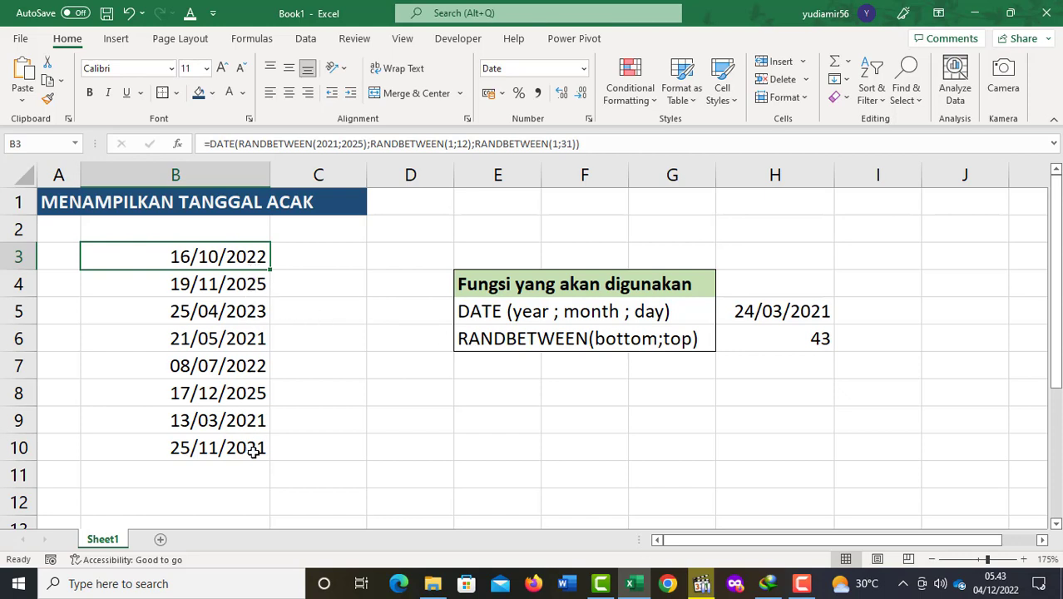
pyautogui.click(344, 449)
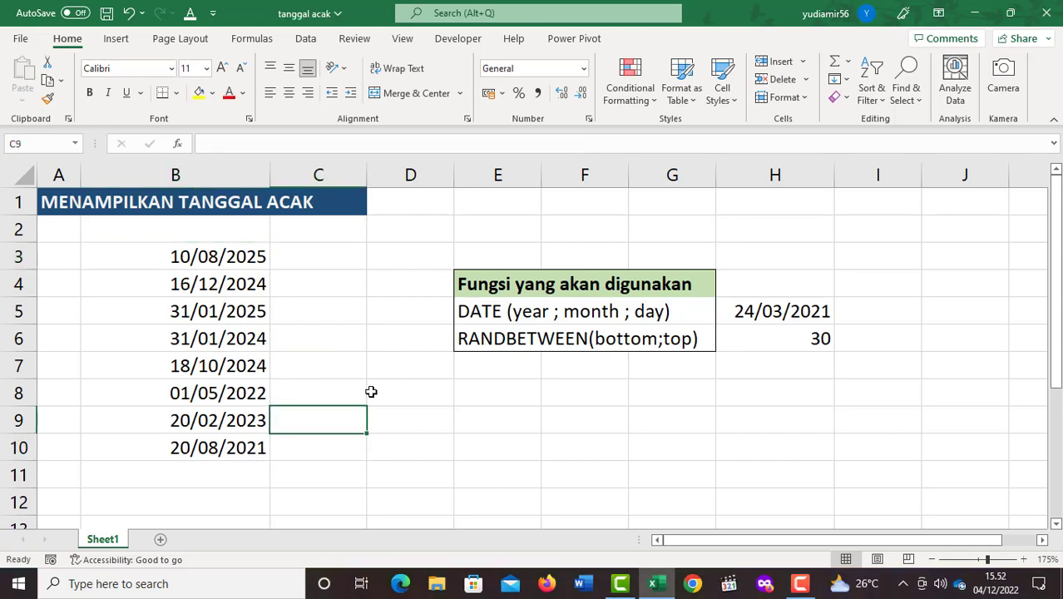
# - Type 12 in C9 and delete it to make the B3:B10 dates recalculate
pyautogui.write('12')
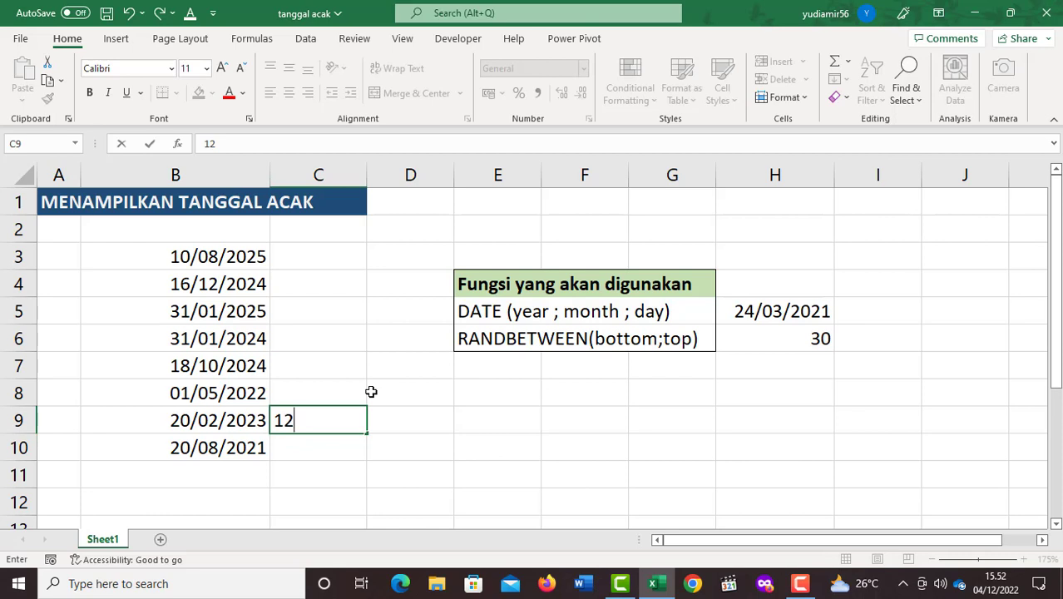
pyautogui.press('Return')
pyautogui.press('Up')
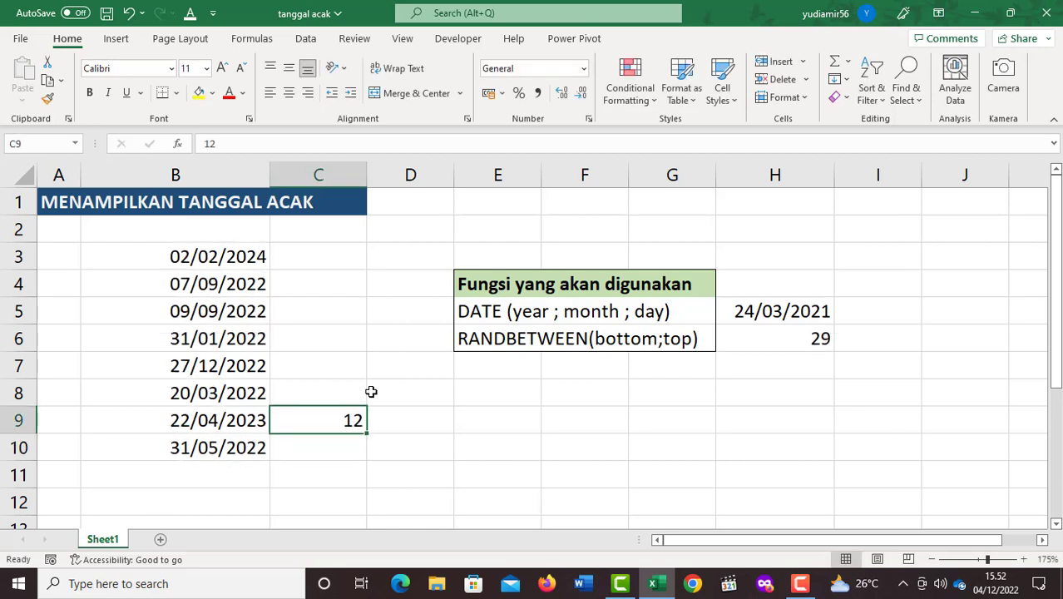
pyautogui.press('Delete')
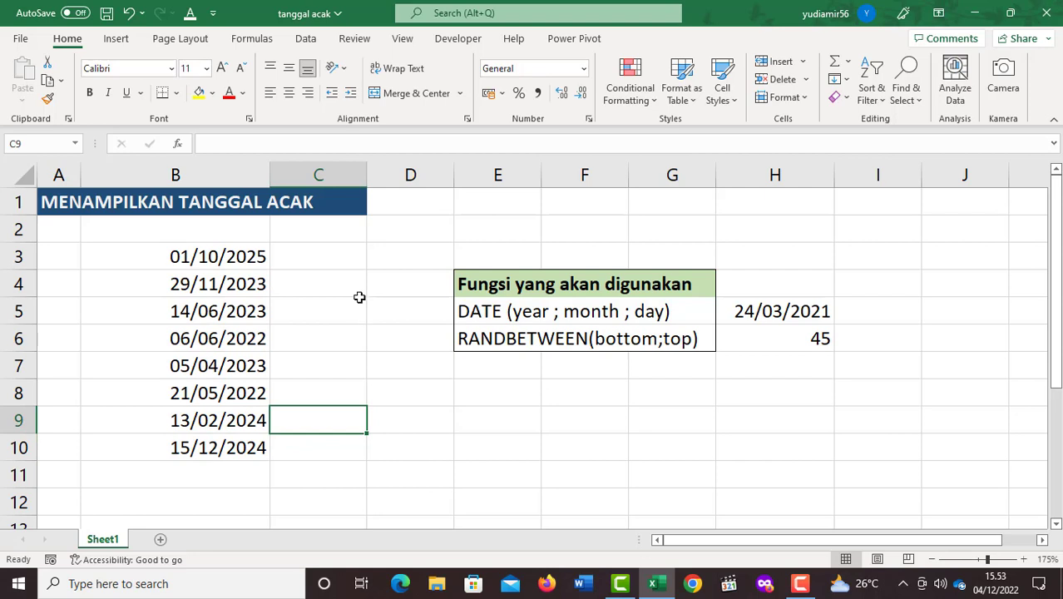
pyautogui.moveTo(224, 258); pyautogui.dragTo(234, 445)
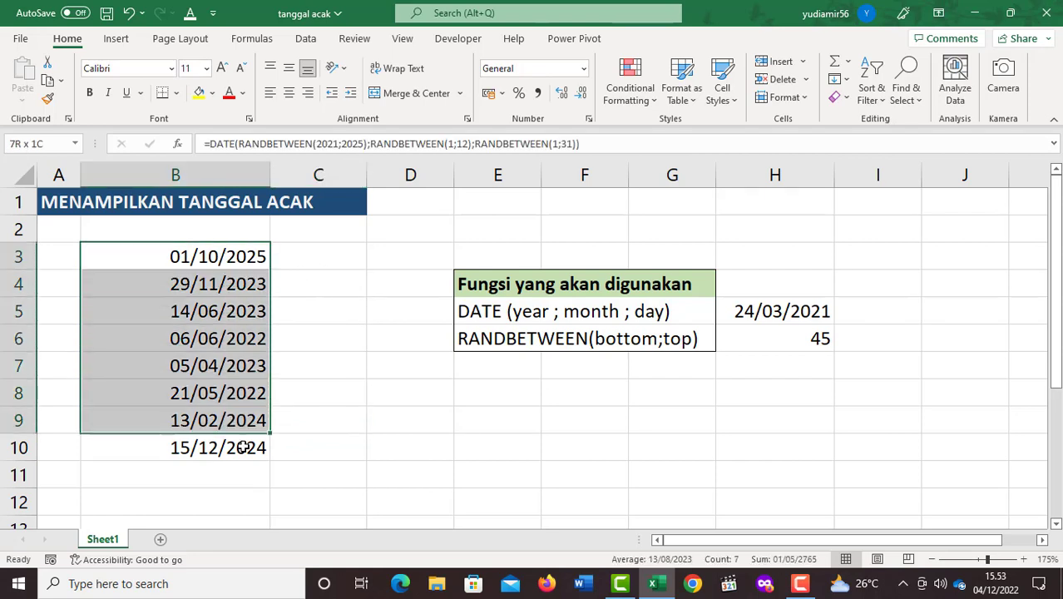
# - Copy B3:B10 and paste it back as values, replacing the formulas with fixed dates
pyautogui.rightClick(198, 264)
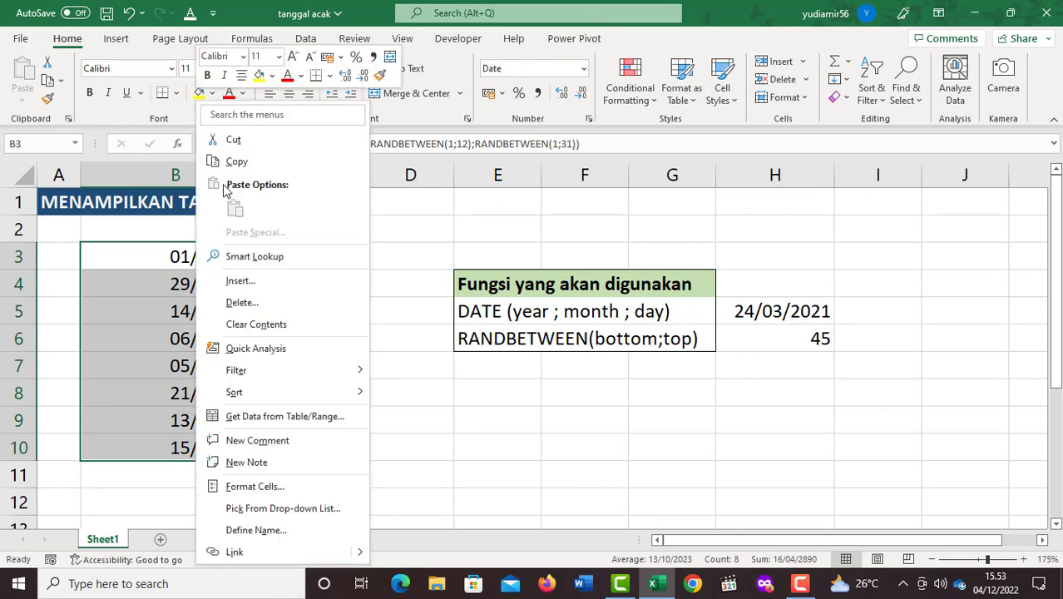
pyautogui.click(237, 163)
pyautogui.rightClick(191, 258)
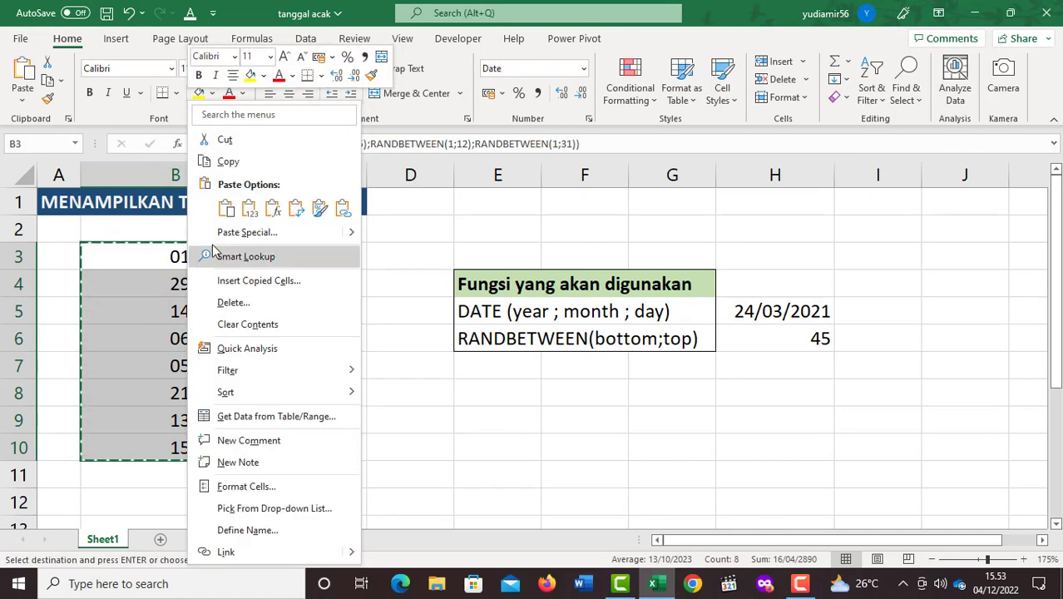
pyautogui.click(253, 213)
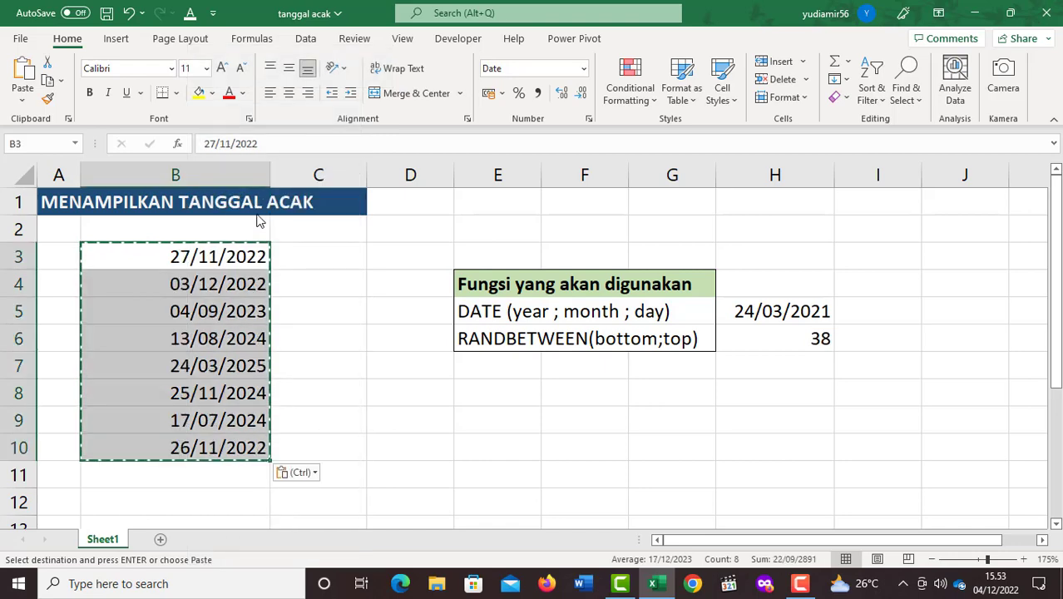
# - Enter and undo 12 in C3 to confirm the dates in B3:B10 stay fixed
pyautogui.click(311, 262)
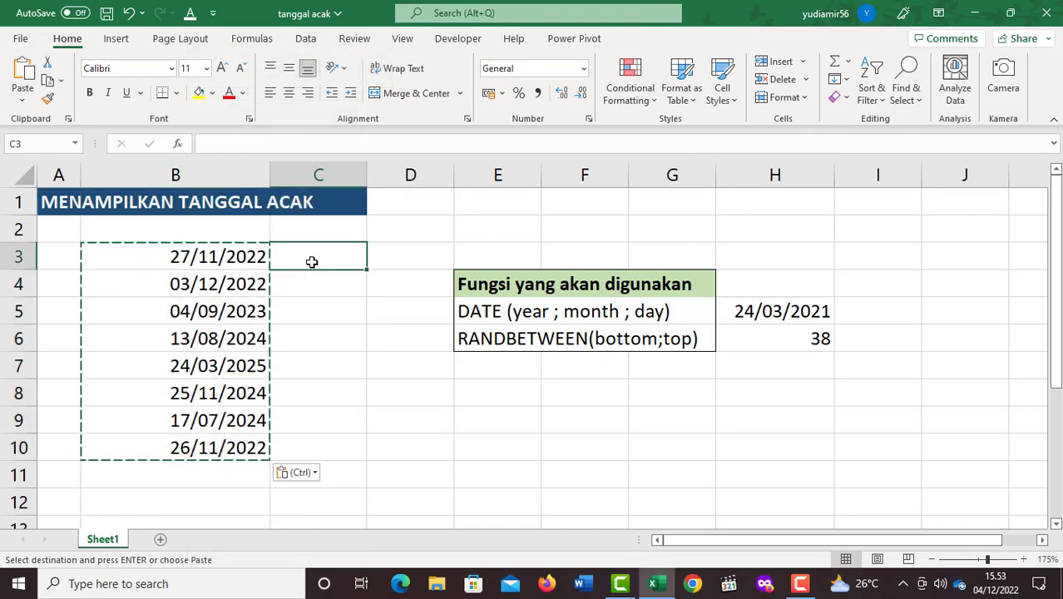
pyautogui.press('Escape')
pyautogui.write('12')
pyautogui.press('Return')
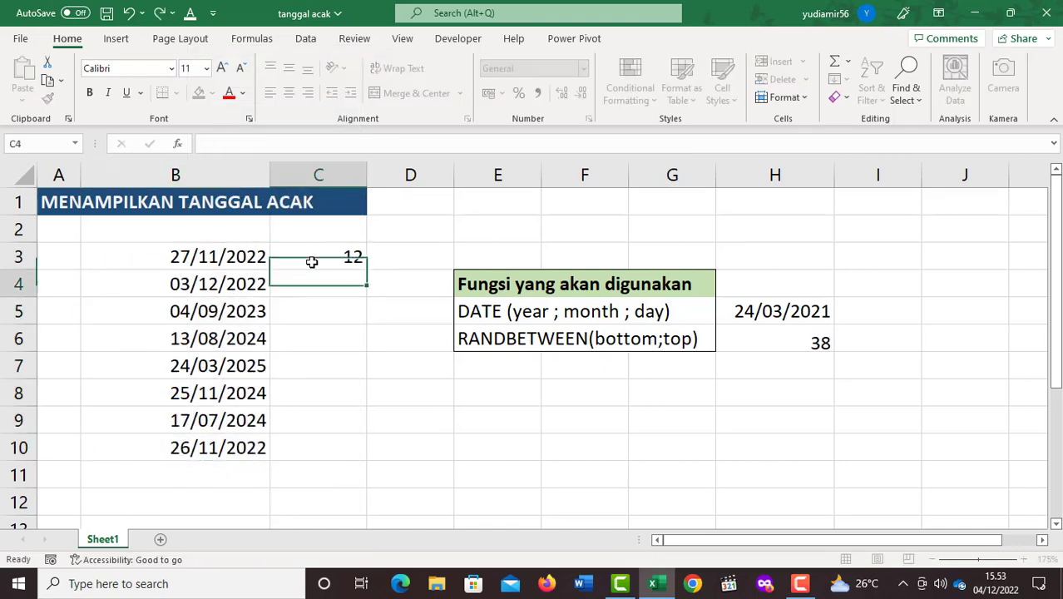
pyautogui.hotkey('ctrl', 'z')
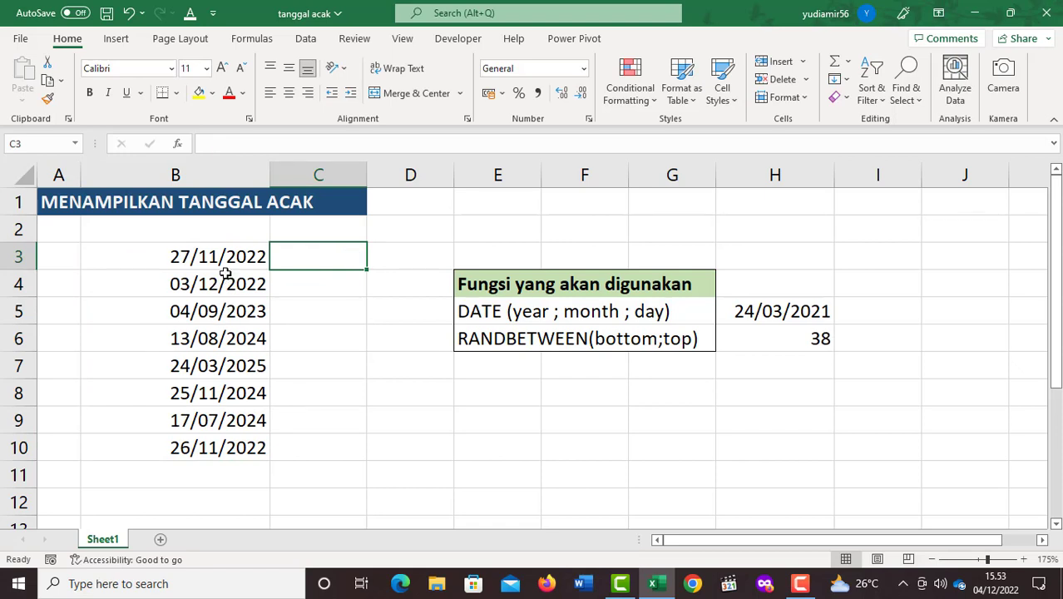
pyautogui.moveTo(226, 260); pyautogui.dragTo(245, 442)
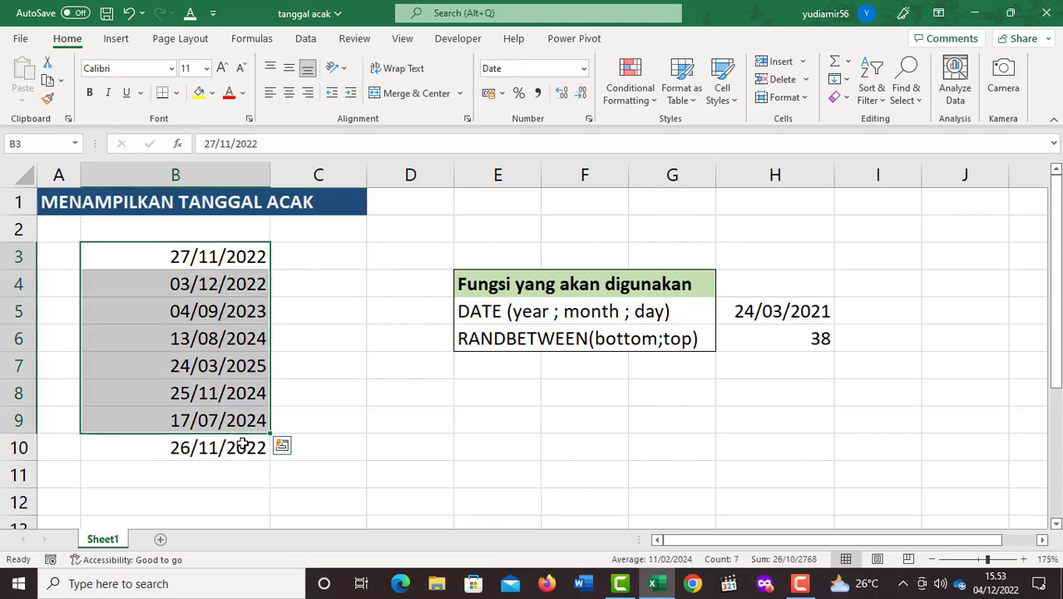
pyautogui.click(244, 442)
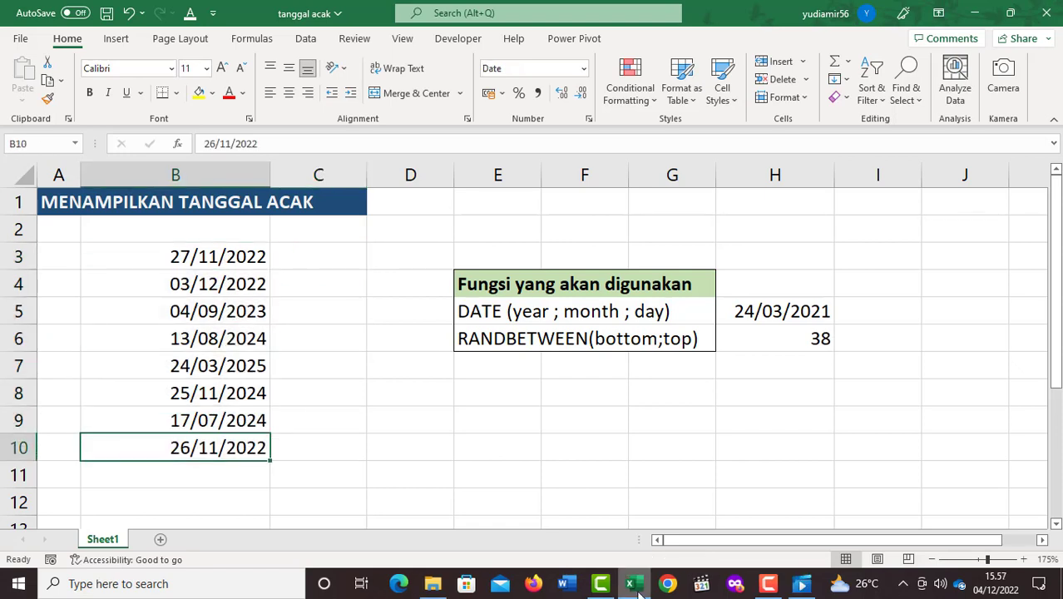